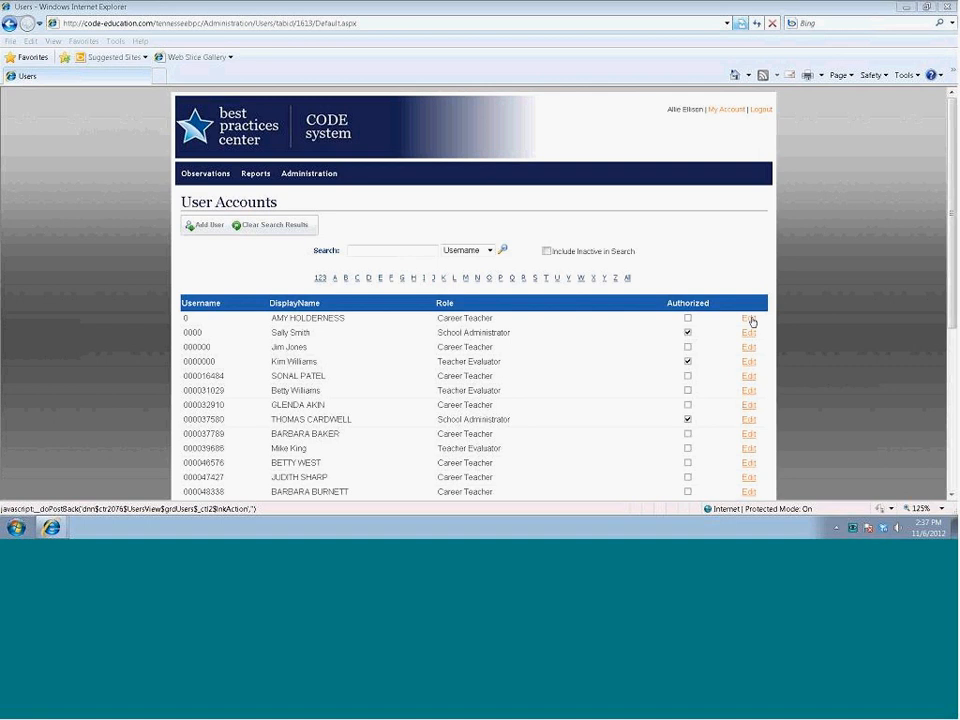
Search the user accounts by last name for the user's surname and open the first matching account for editing.
{"action": "left_click", "coordinate": [369, 253]}
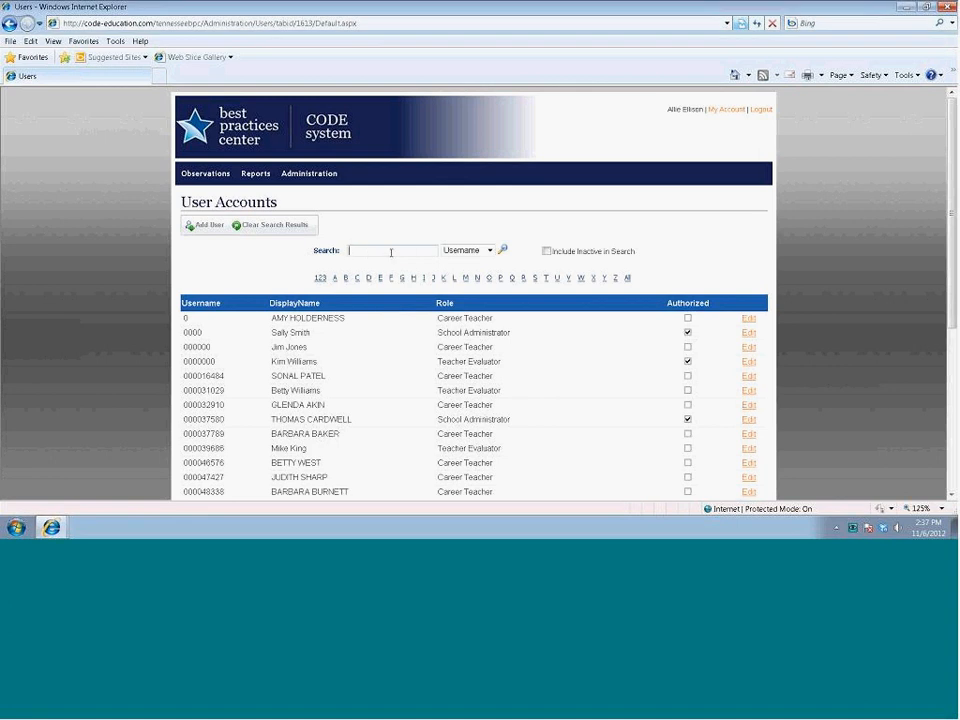
{"action": "type", "text": "sam"}
{"action": "key", "text": "BackSpace"}
{"action": "key", "text": "BackSpace"}
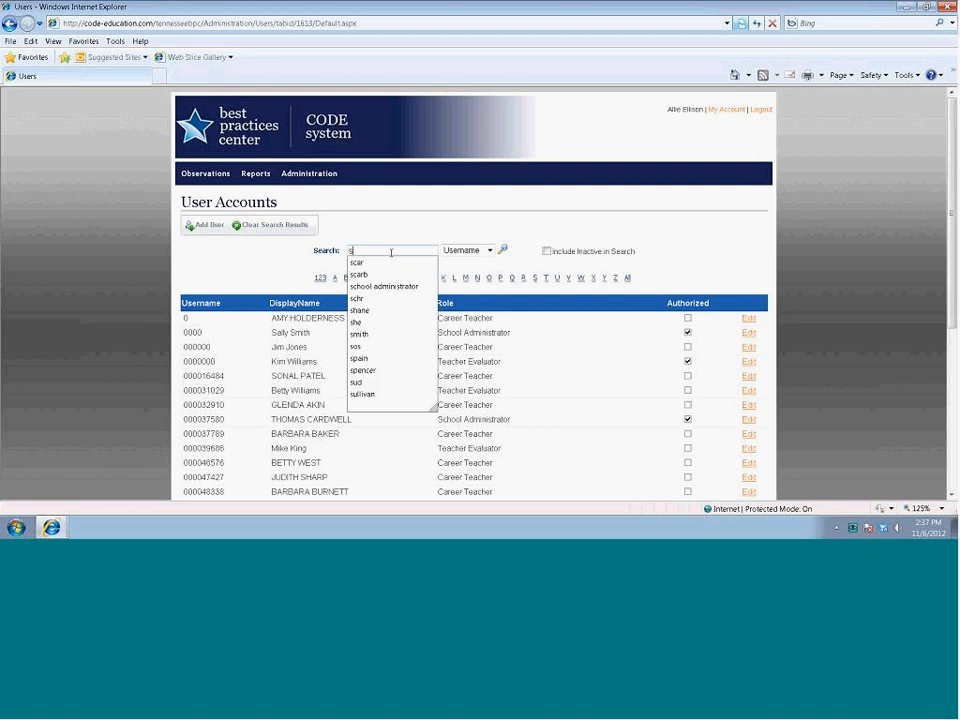
{"action": "type", "text": "mith"}
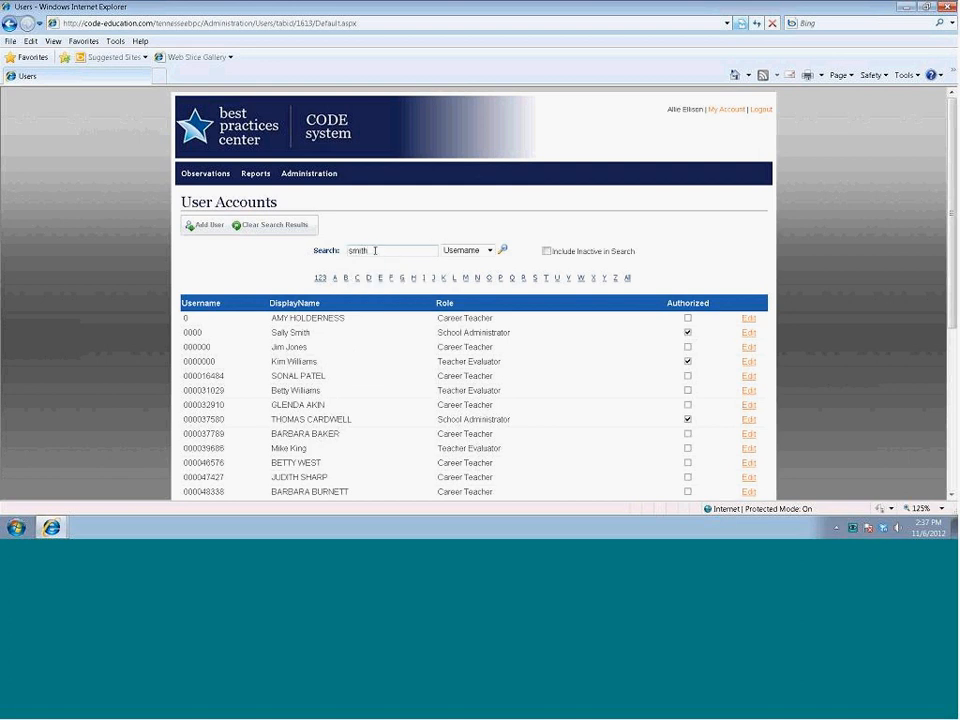
{"action": "left_click", "coordinate": [446, 250]}
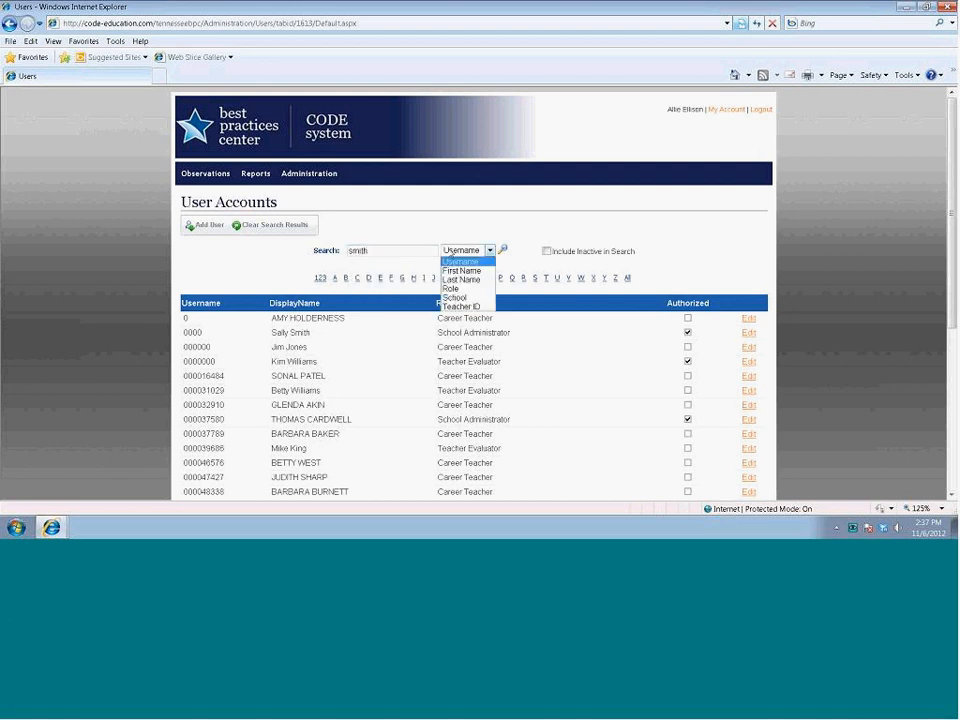
{"action": "left_click", "coordinate": [465, 279]}
{"action": "left_click", "coordinate": [503, 251]}
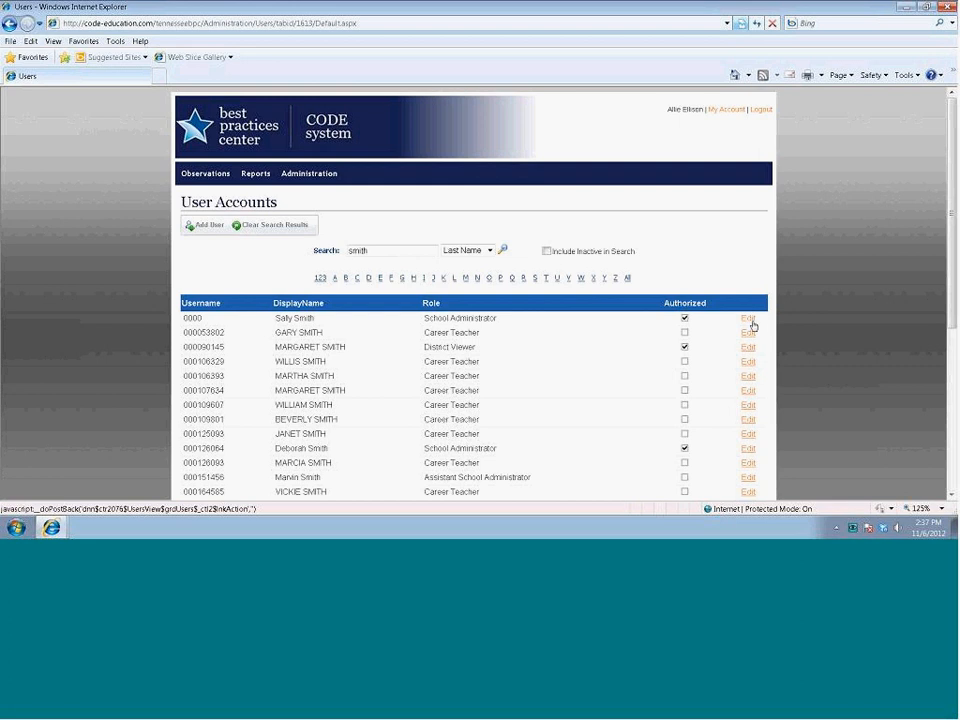
{"action": "left_click", "coordinate": [751, 323]}
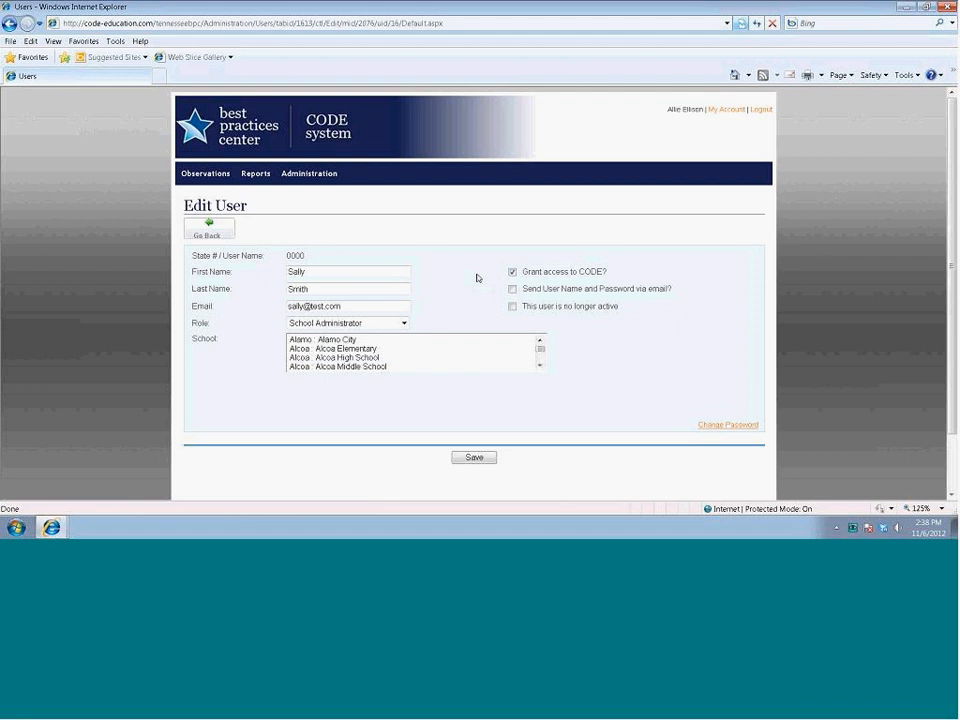
Change the account's role to Career Teacher and insert a 1 before ".com" in its email address.
{"action": "left_click", "coordinate": [308, 273]}
{"action": "left_click", "coordinate": [340, 306]}
{"action": "left_click", "coordinate": [404, 325]}
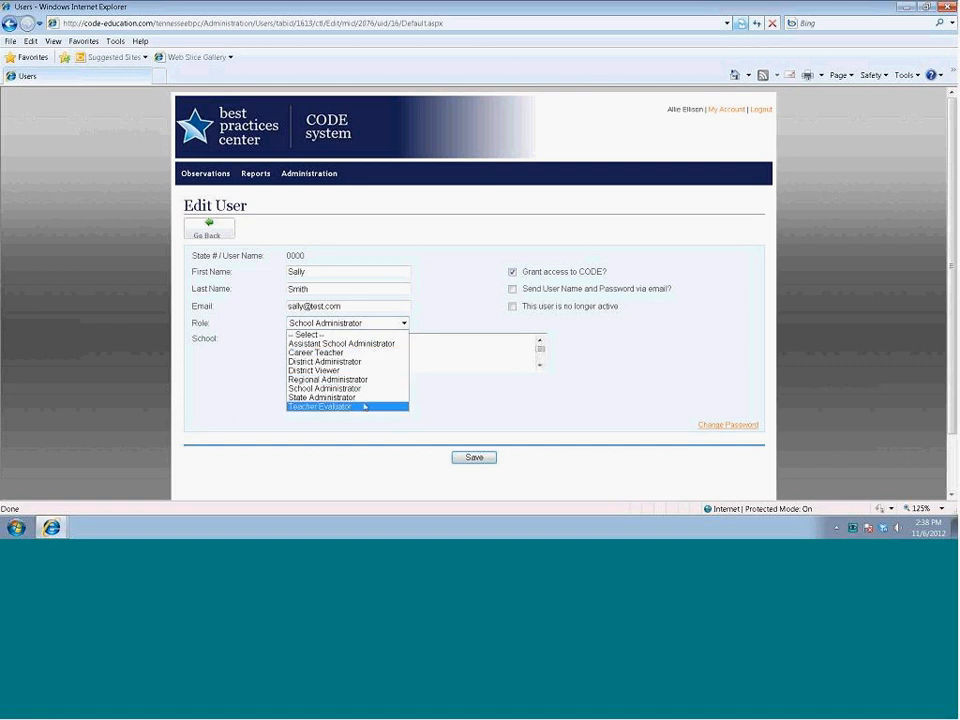
{"action": "left_click", "coordinate": [345, 354]}
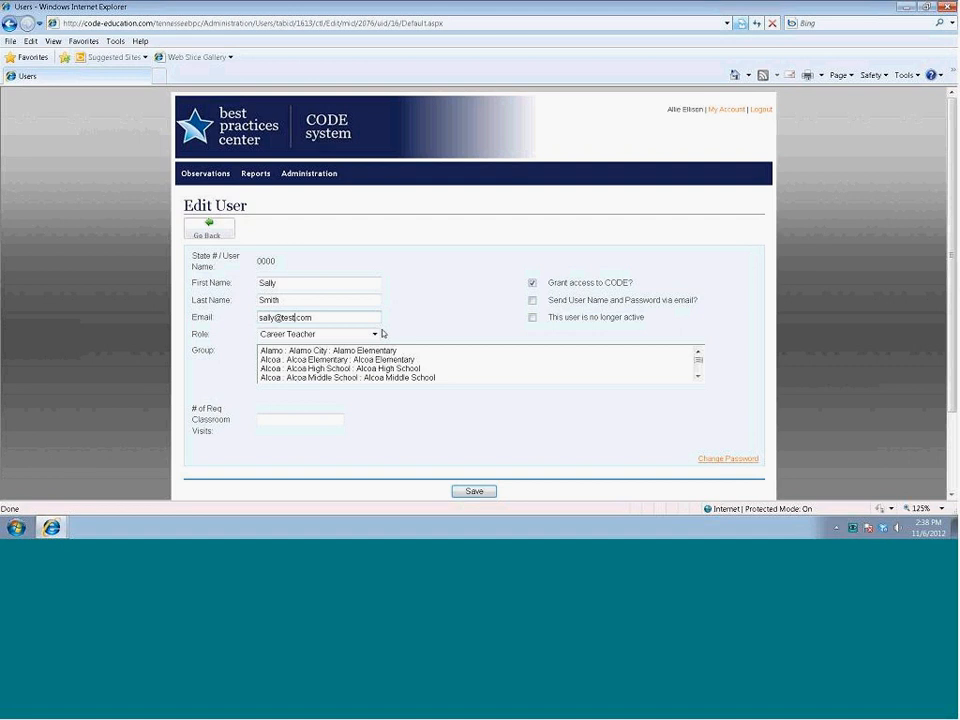
{"action": "type", "text": "1"}
Revoke the account's access to CODE and assign it to the Demo School groups 4th Grade, Demo Group and Demo Group 2.
{"action": "left_click", "coordinate": [533, 285]}
{"action": "left_click", "coordinate": [698, 362]}
{"action": "left_click_drag", "start_coordinate": [698, 364], "coordinate": [698, 360]}
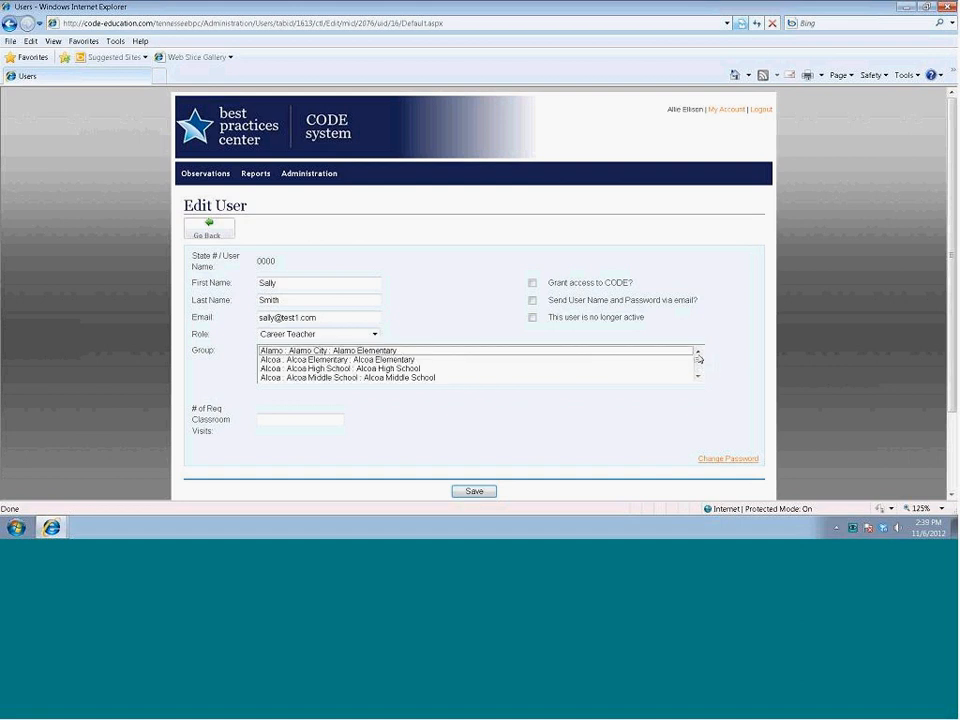
{"action": "mouse_move", "coordinate": [697, 362]}
{"action": "left_mouse_down"}
{"action": "mouse_move", "coordinate": [700, 379]}
{"action": "mouse_move", "coordinate": [698, 360]}
{"action": "left_mouse_up"}
{"action": "scroll", "coordinate": [700, 378], "scroll_direction": "down", "scroll_amount": 3}
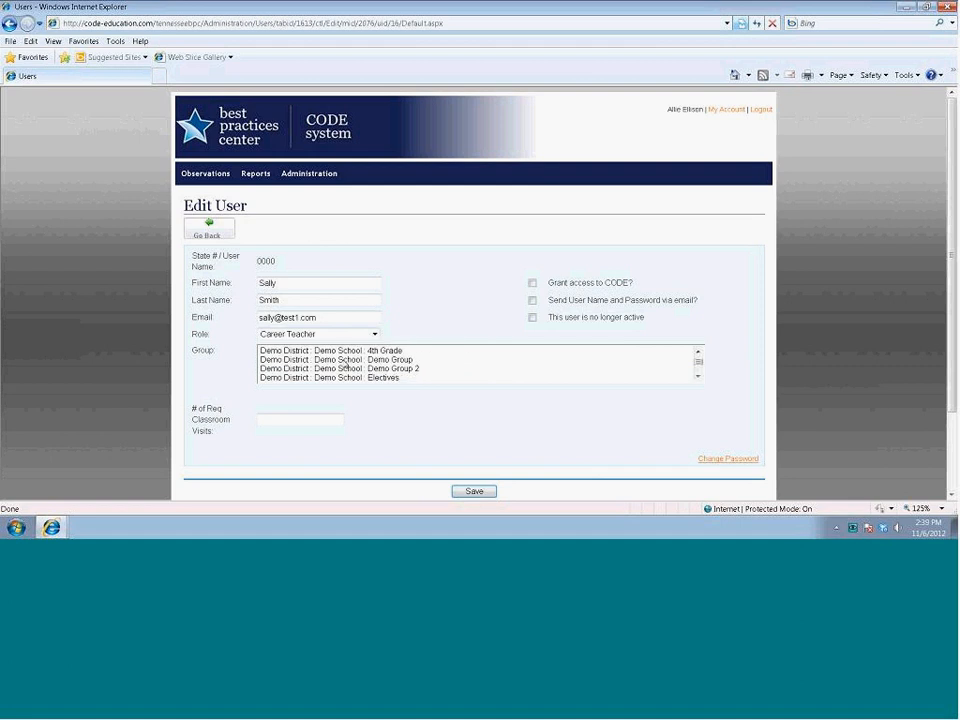
{"action": "left_click", "coordinate": [305, 352]}
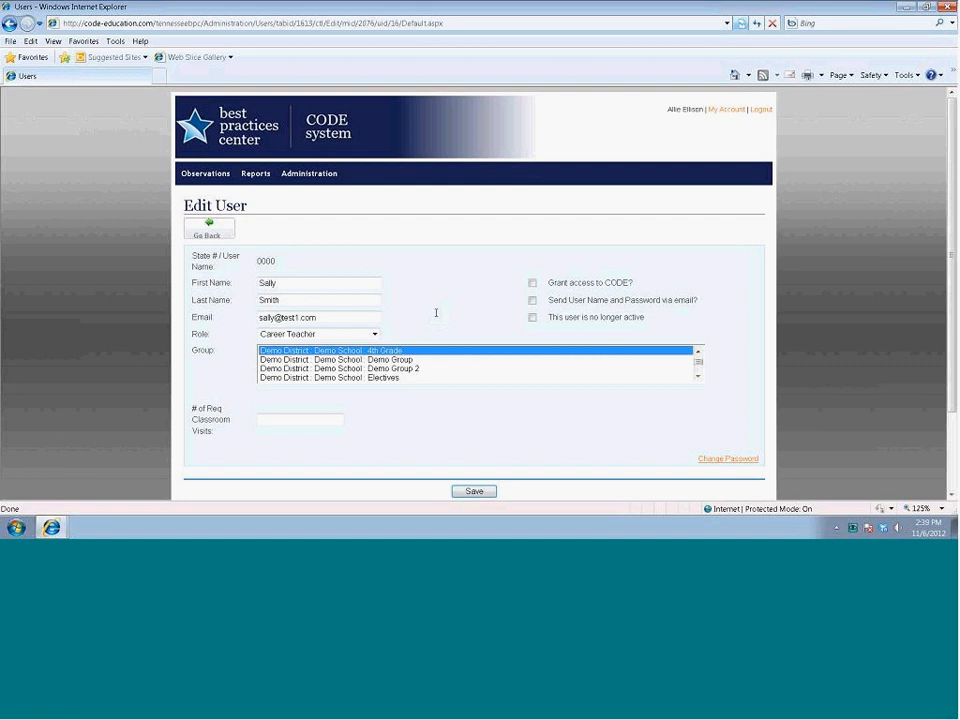
{"action": "left_click", "coordinate": [362, 360], "text": "ctrl"}
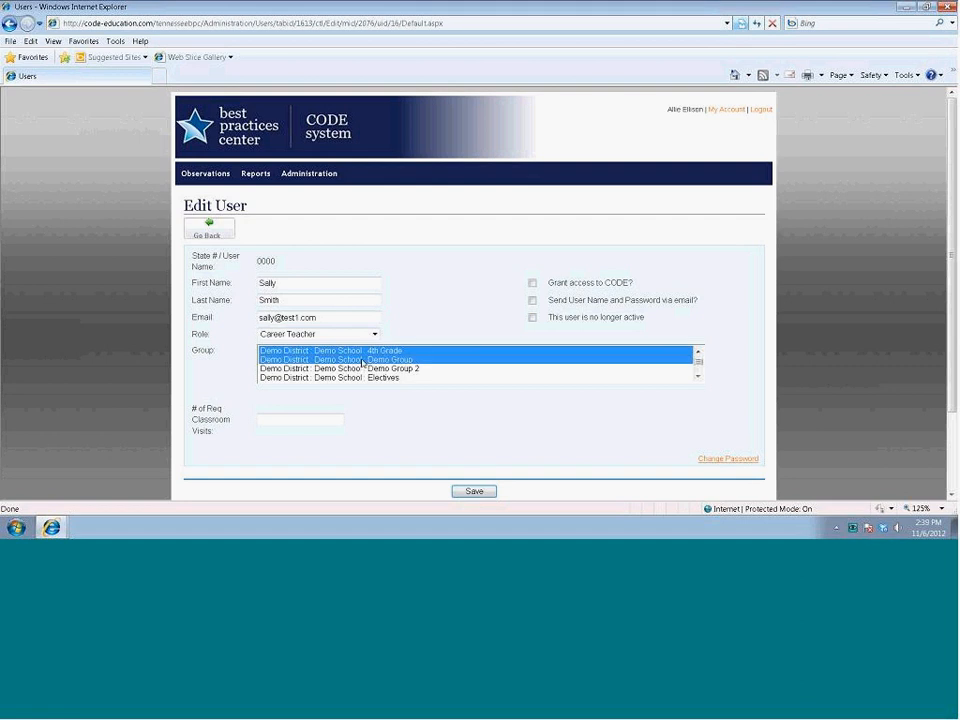
{"action": "left_click", "coordinate": [362, 369], "text": "ctrl"}
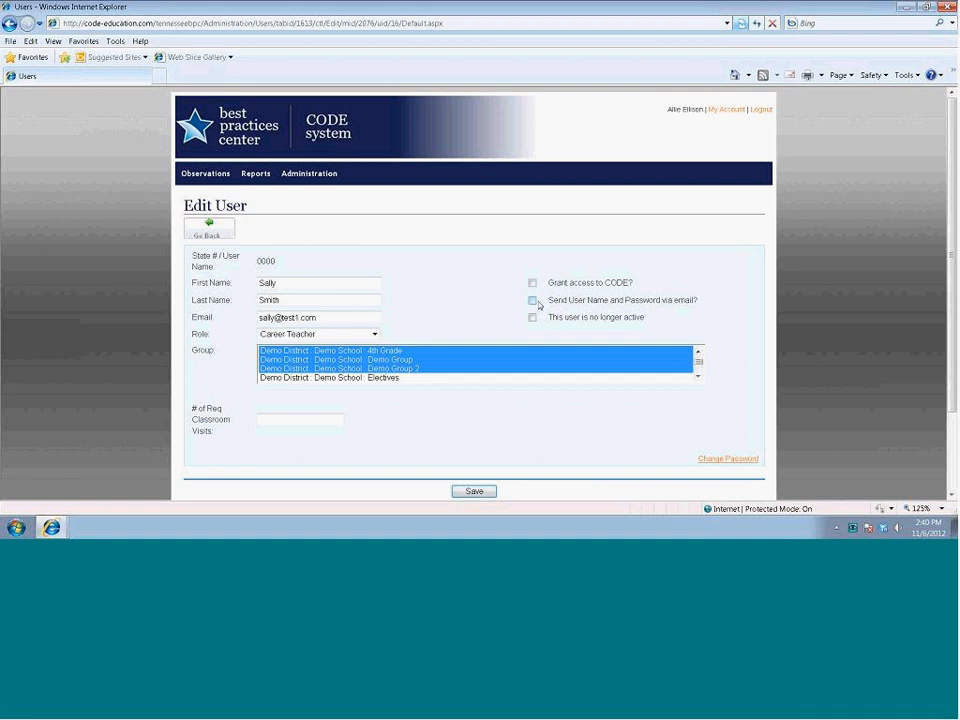
Set the role to Teacher Evaluator with CODE access and emailed login details enabled, and return to the user list without saving.
{"action": "left_click", "coordinate": [375, 334]}
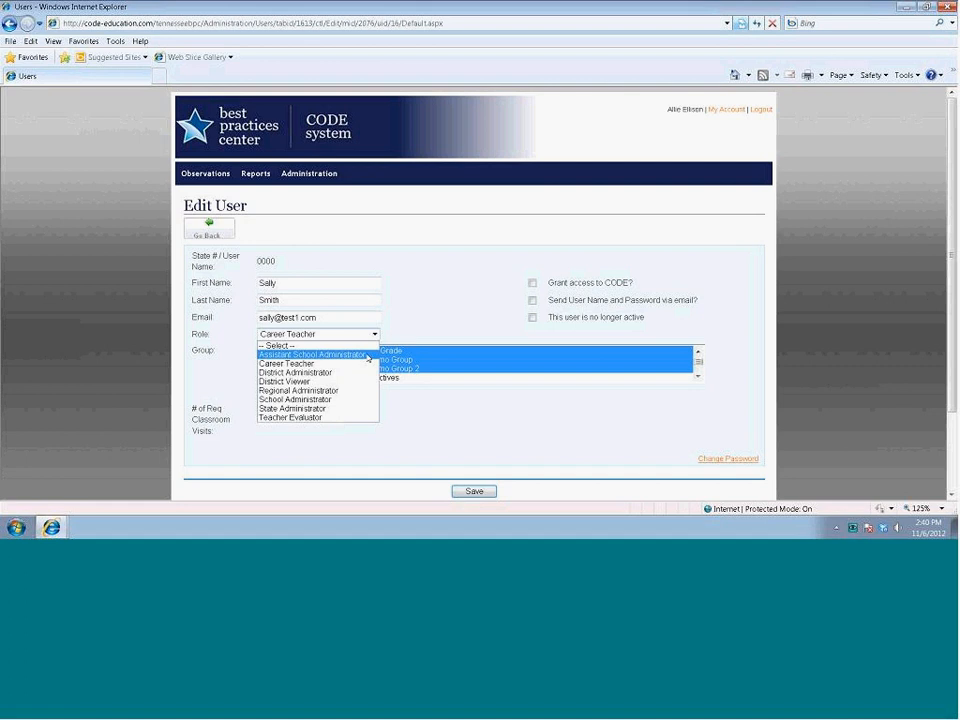
{"action": "left_click", "coordinate": [352, 417]}
{"action": "left_click", "coordinate": [532, 283]}
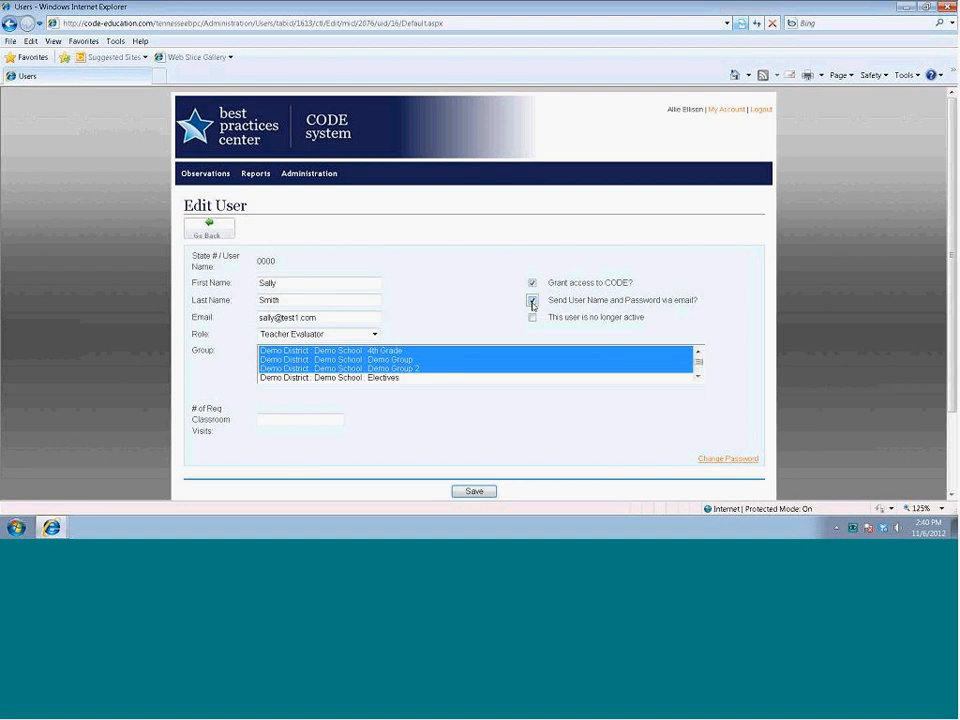
{"action": "left_click", "coordinate": [532, 300]}
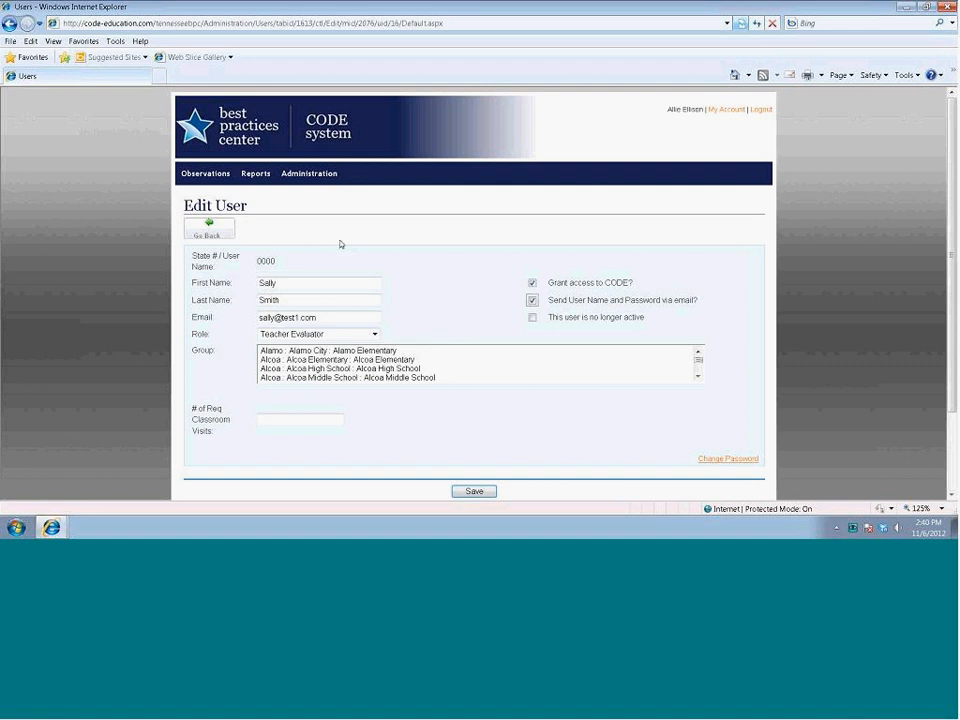
{"action": "left_click", "coordinate": [212, 231]}
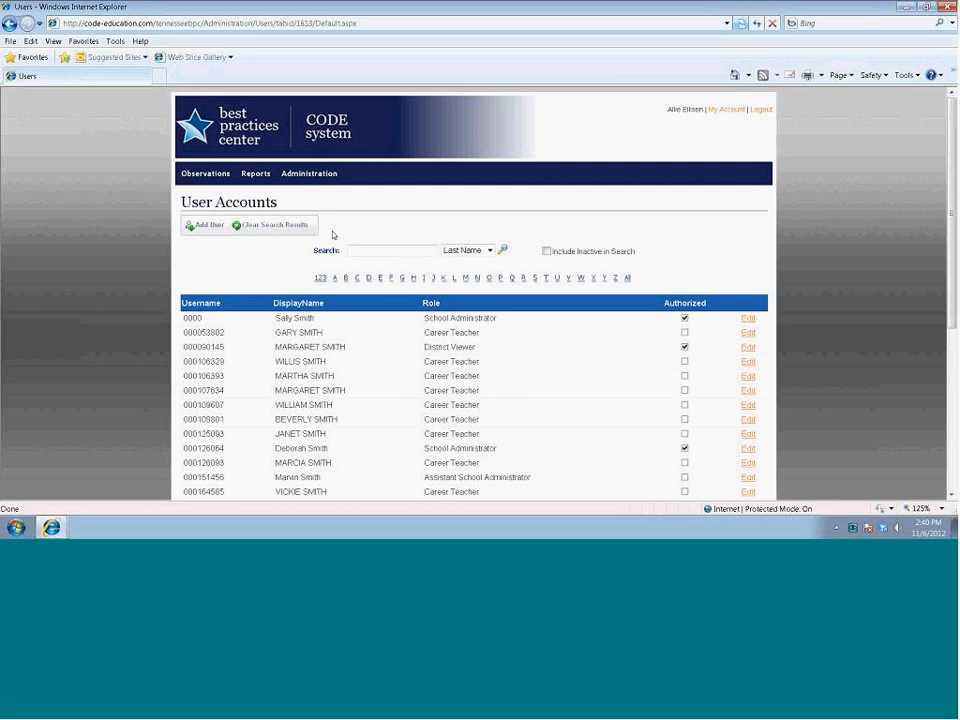
Start adding a new user with the Career Teacher role and turn off the random password.
{"action": "left_click", "coordinate": [205, 230]}
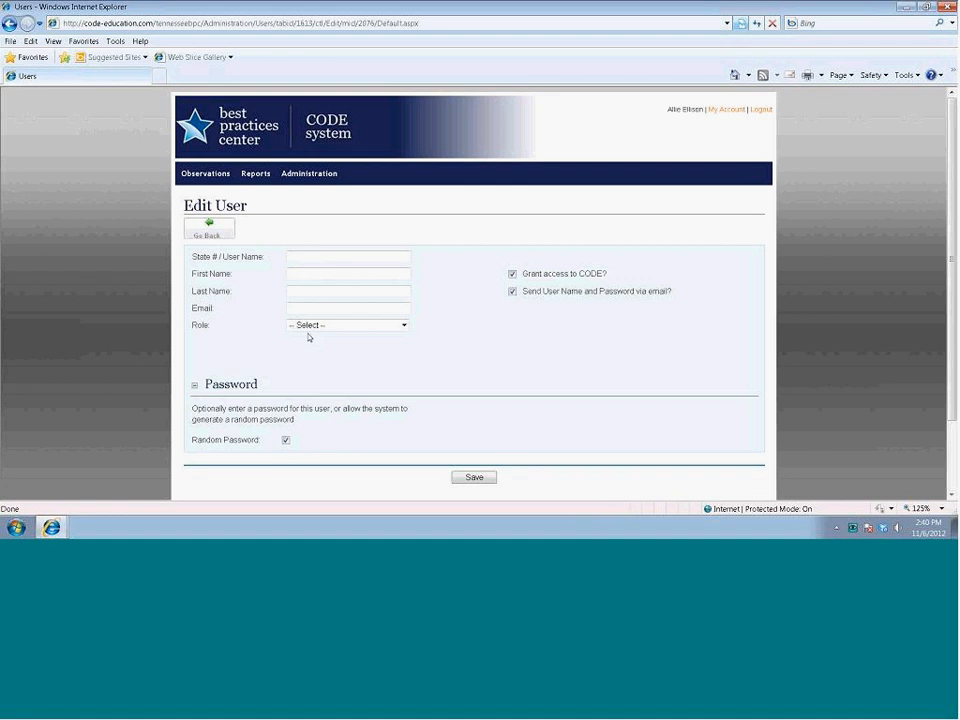
{"action": "left_click", "coordinate": [303, 258]}
{"action": "left_click", "coordinate": [343, 326]}
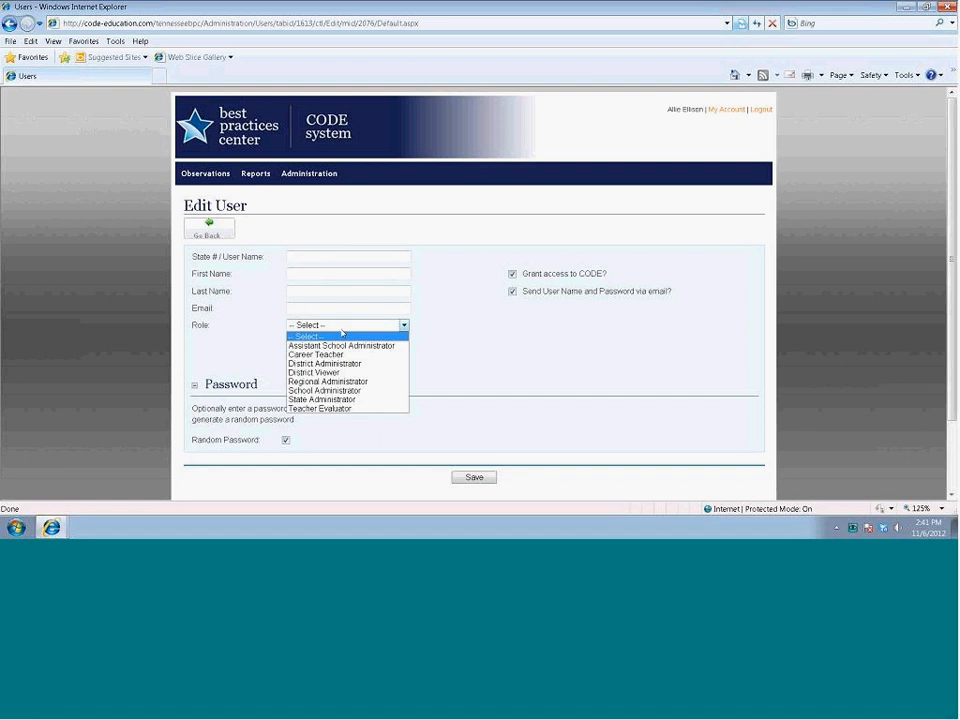
{"action": "left_click", "coordinate": [340, 354]}
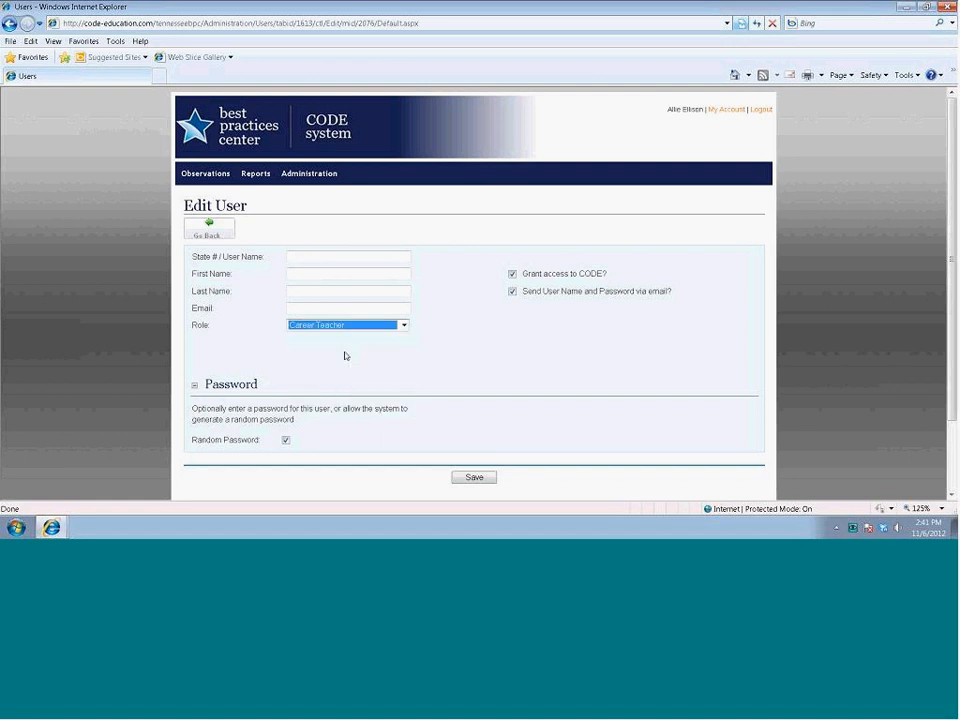
{"action": "scroll", "coordinate": [456, 376], "scroll_direction": "down", "scroll_amount": 1}
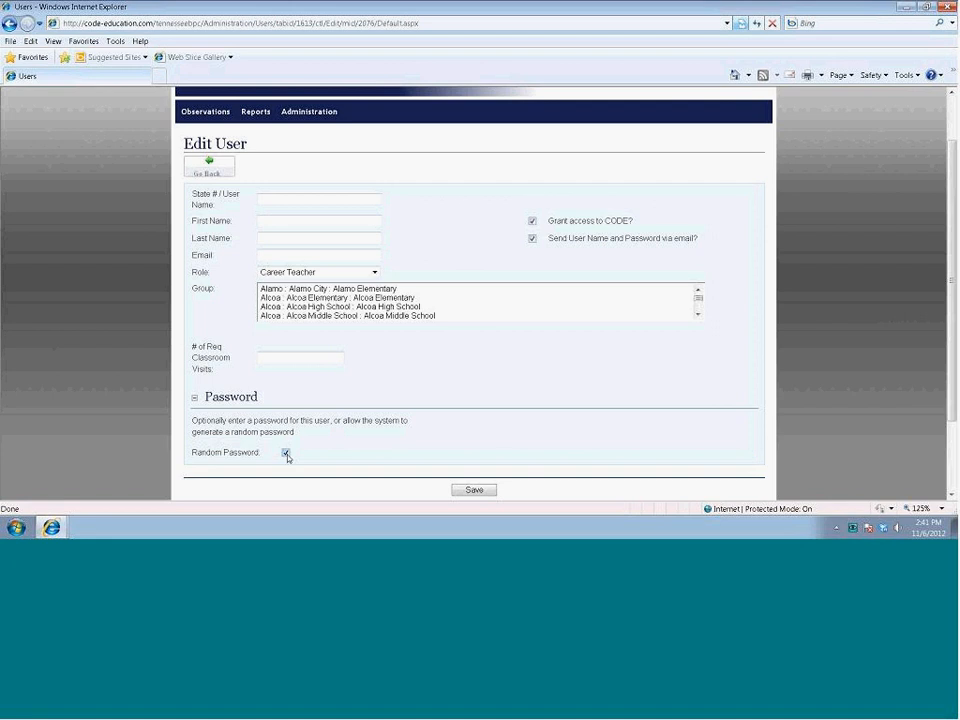
{"action": "scroll", "coordinate": [364, 452], "scroll_direction": "down", "scroll_amount": 2}
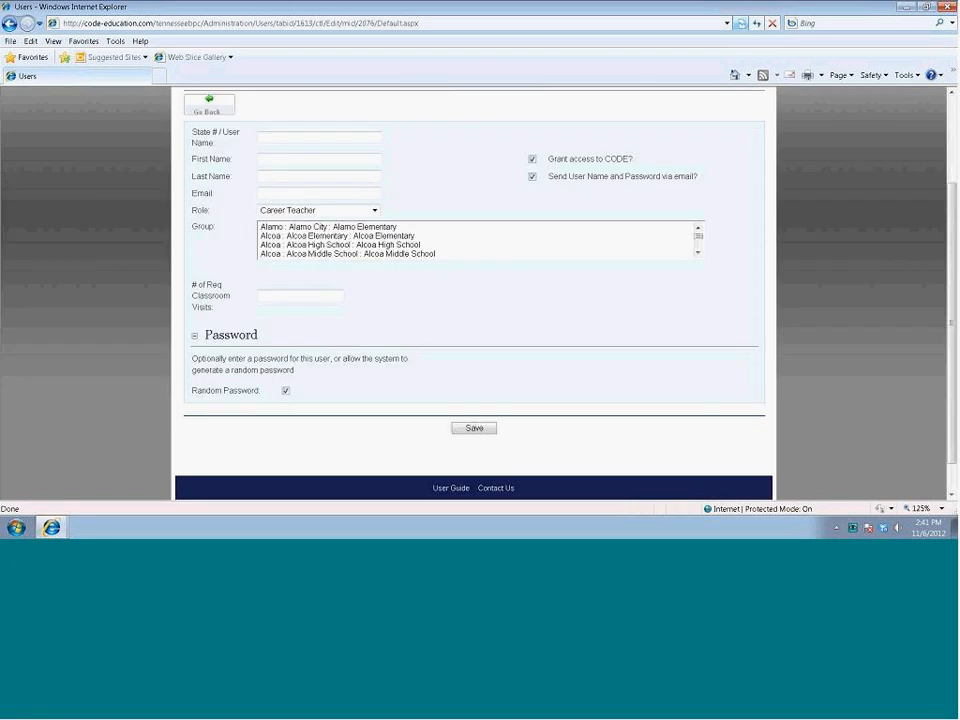
{"action": "left_click", "coordinate": [286, 392]}
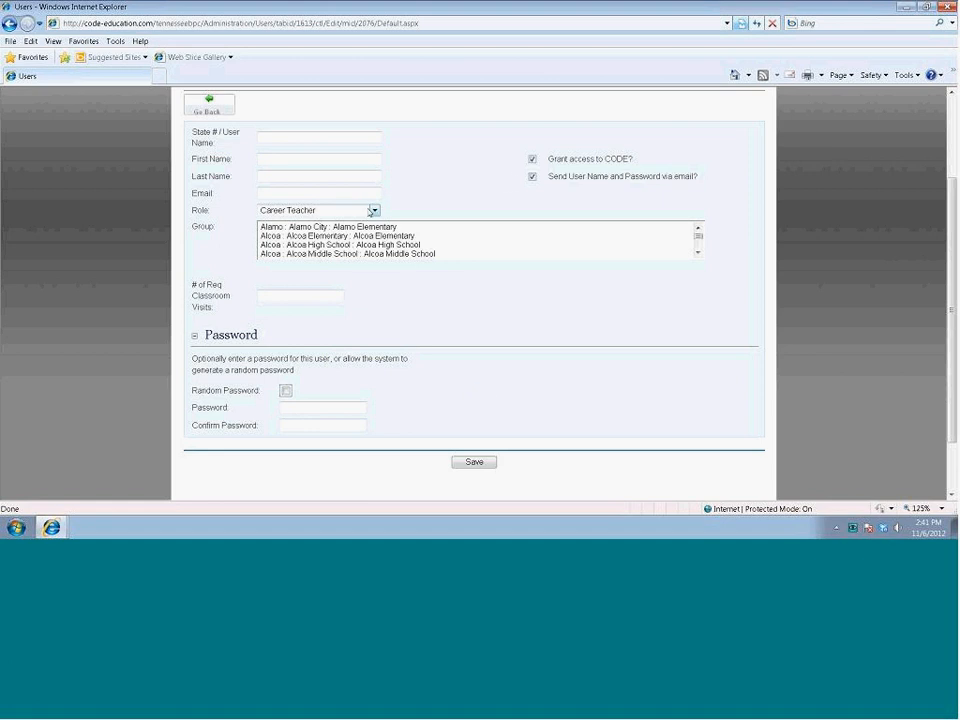
Turn off CODE access and emailed login details for the new user, and return to the user list without saving.
{"action": "left_click", "coordinate": [532, 160]}
{"action": "left_click", "coordinate": [533, 177]}
{"action": "scroll", "coordinate": [450, 189], "scroll_direction": "up", "scroll_amount": 1}
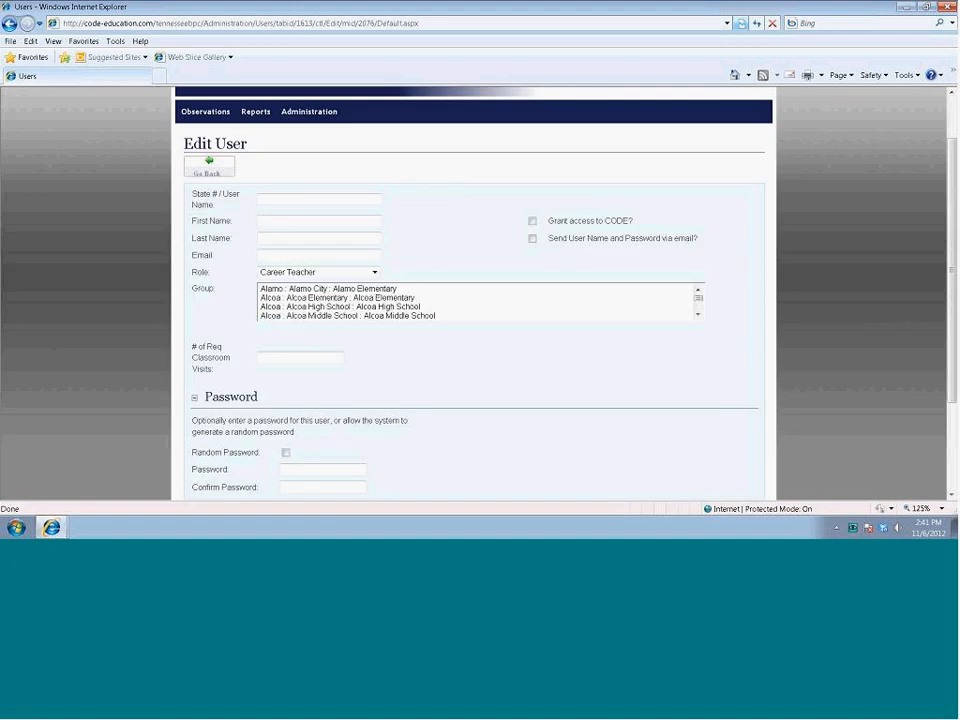
{"action": "left_click", "coordinate": [219, 168]}
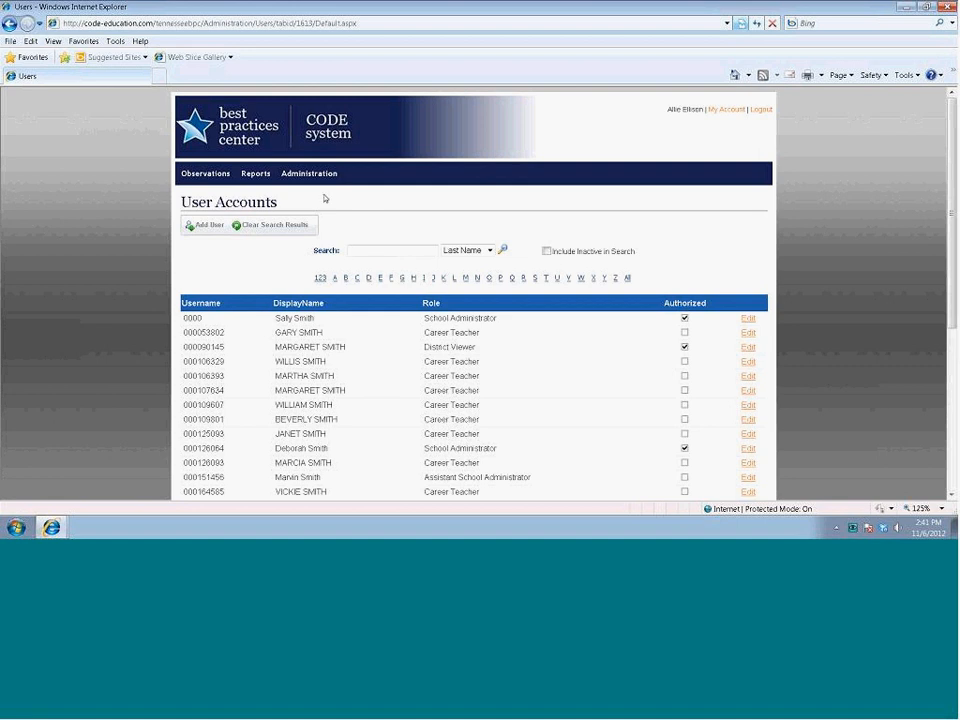
Reopen the Users page of the site's administration area.
{"action": "mouse_move", "coordinate": [318, 180]}
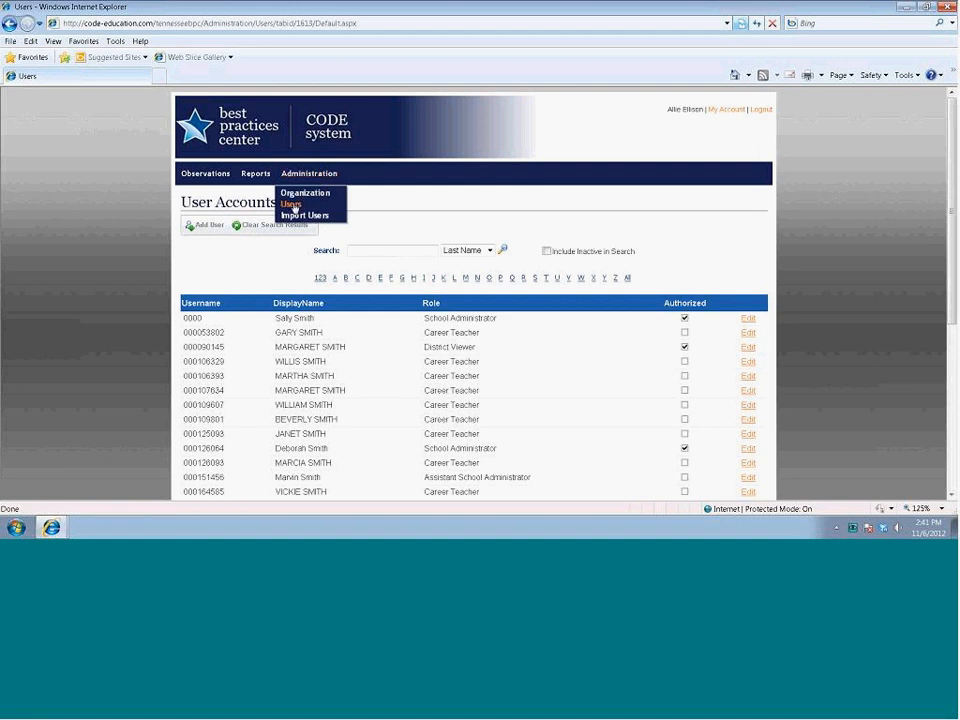
{"action": "left_click", "coordinate": [293, 205]}
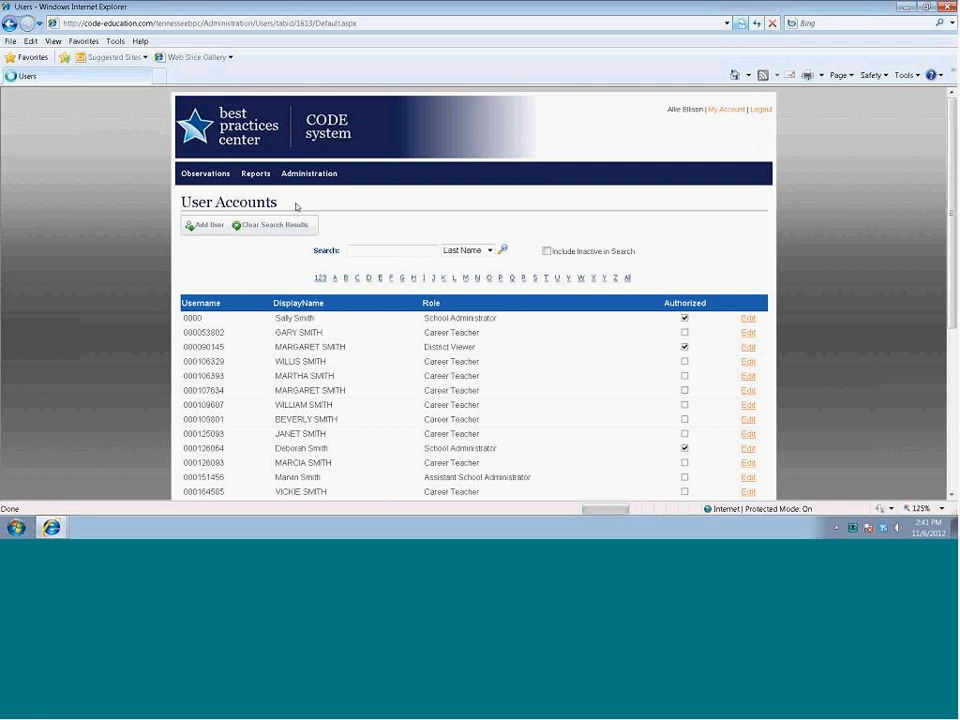
{"action": "mouse_move", "coordinate": [300, 180]}
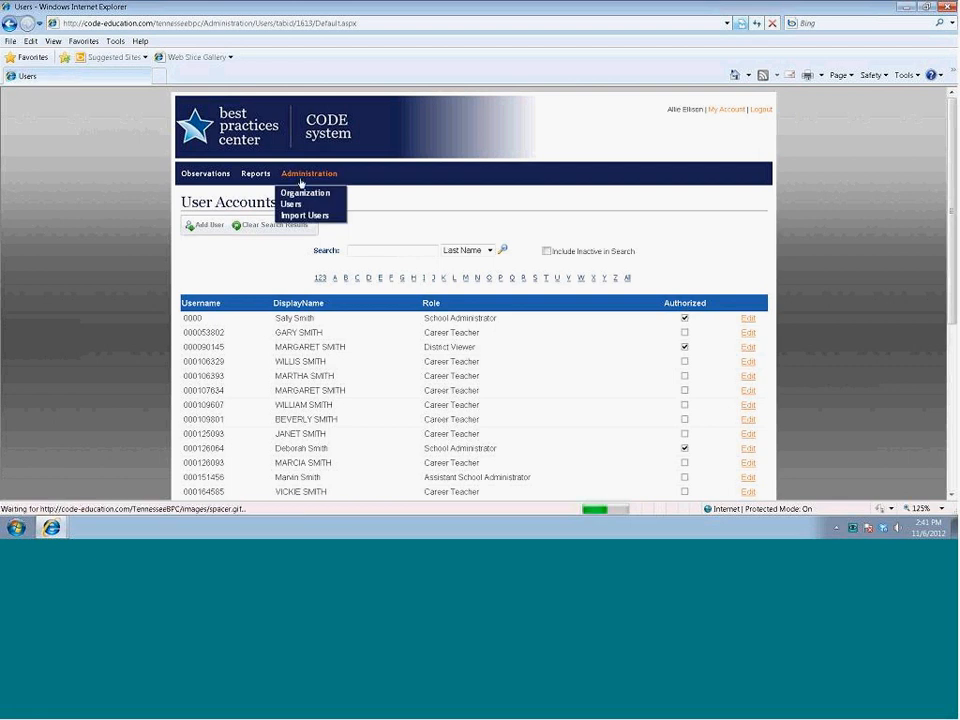